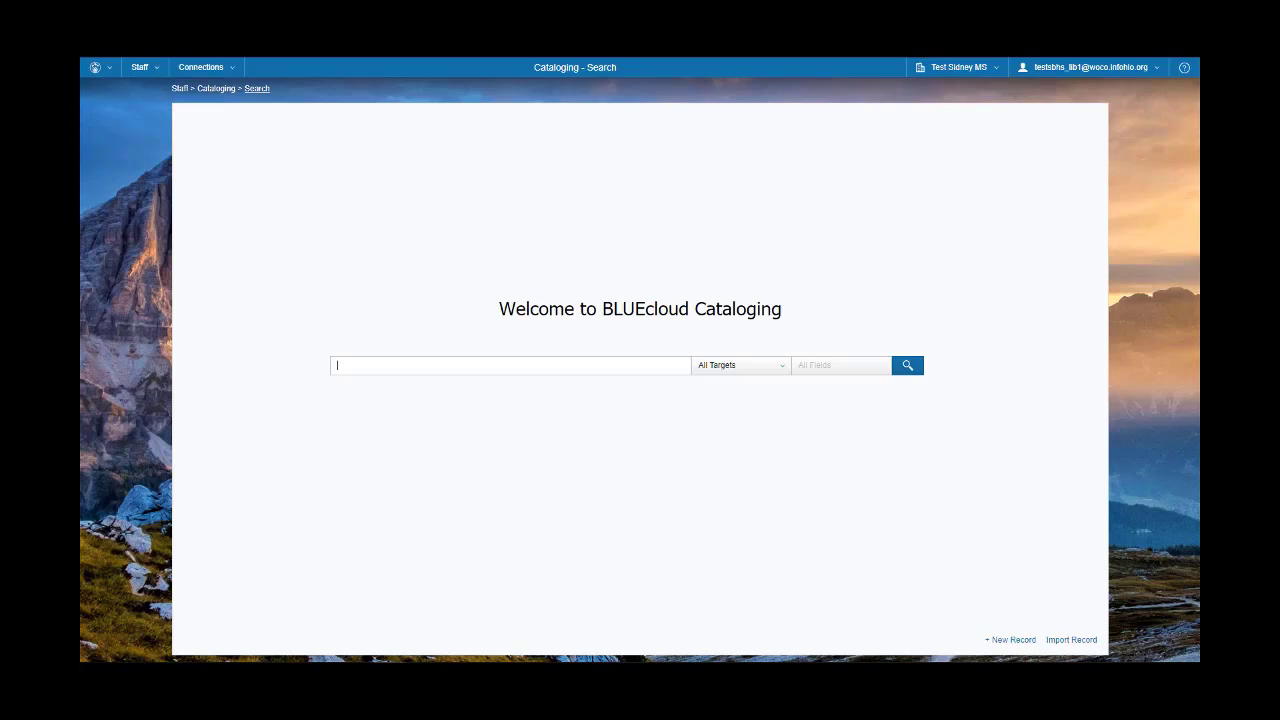
Search the WOCO test database for 'baby shark' to return three matching records.
type("baby shark")
left_click(780, 366)
left_click(767, 406)
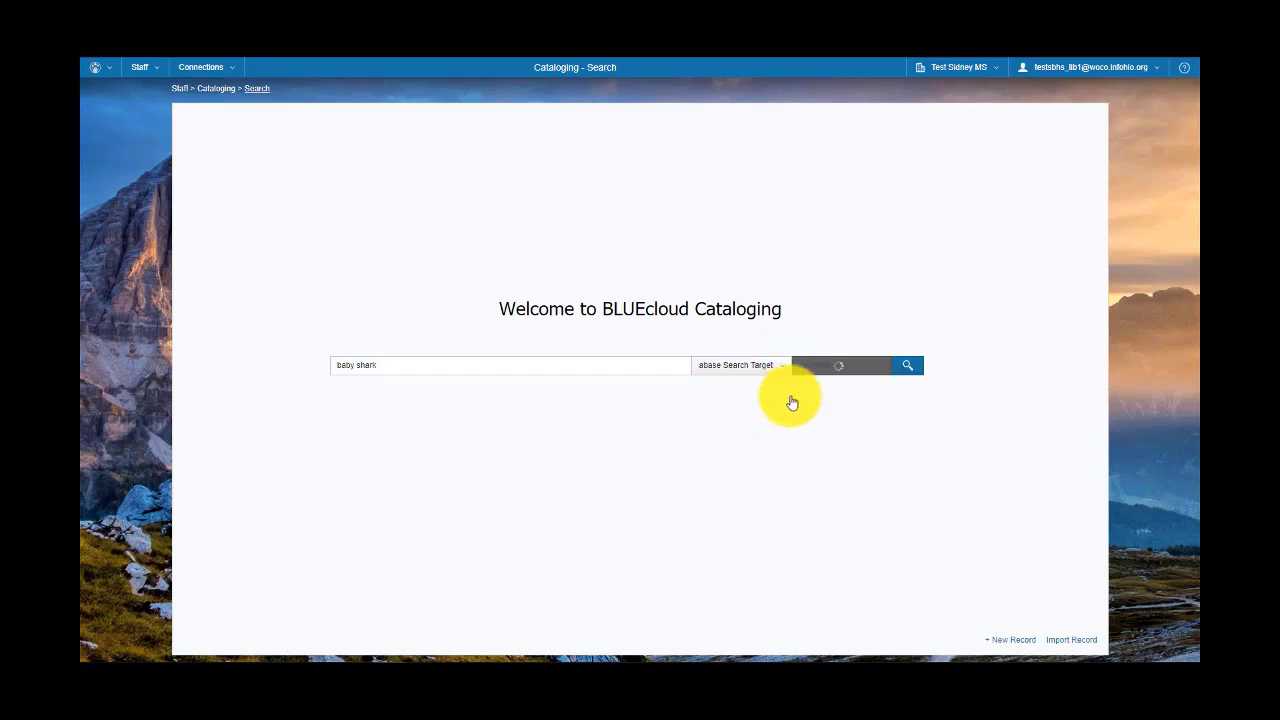
left_click(911, 372)
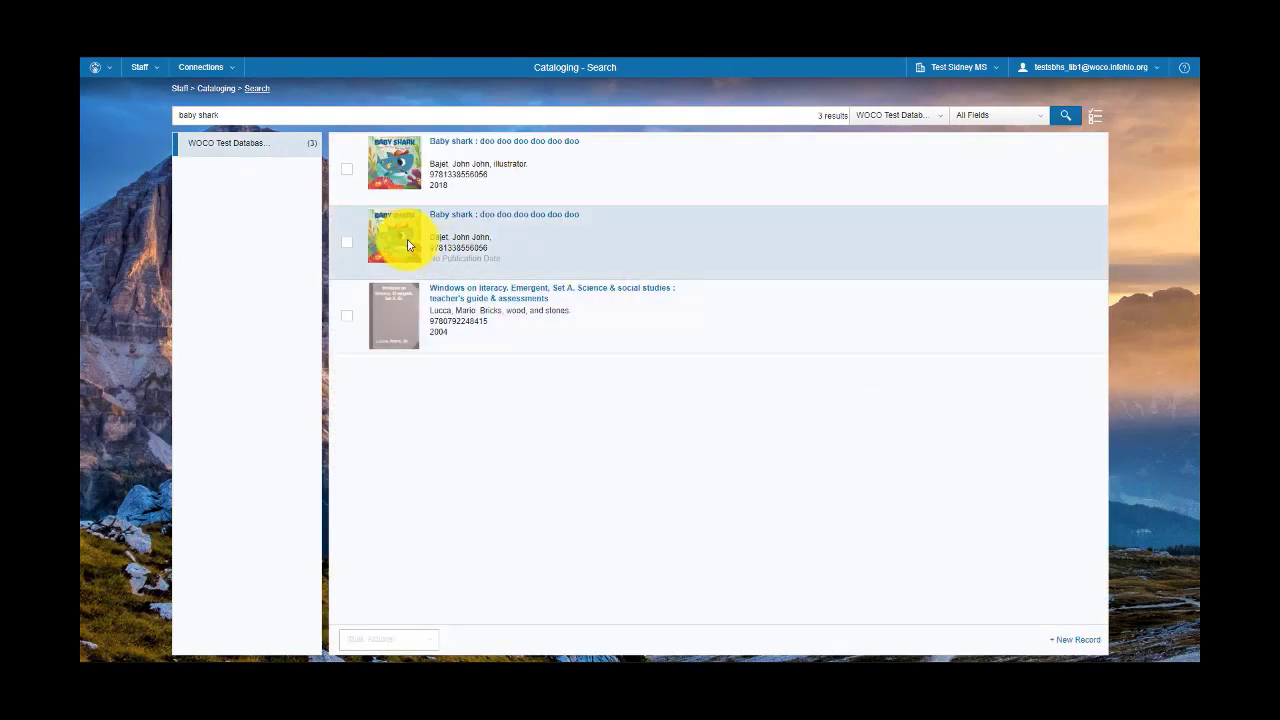
Open the brief, undated Baby Shark record and collapse Control Data to show its MARC fields.
left_click(407, 245)
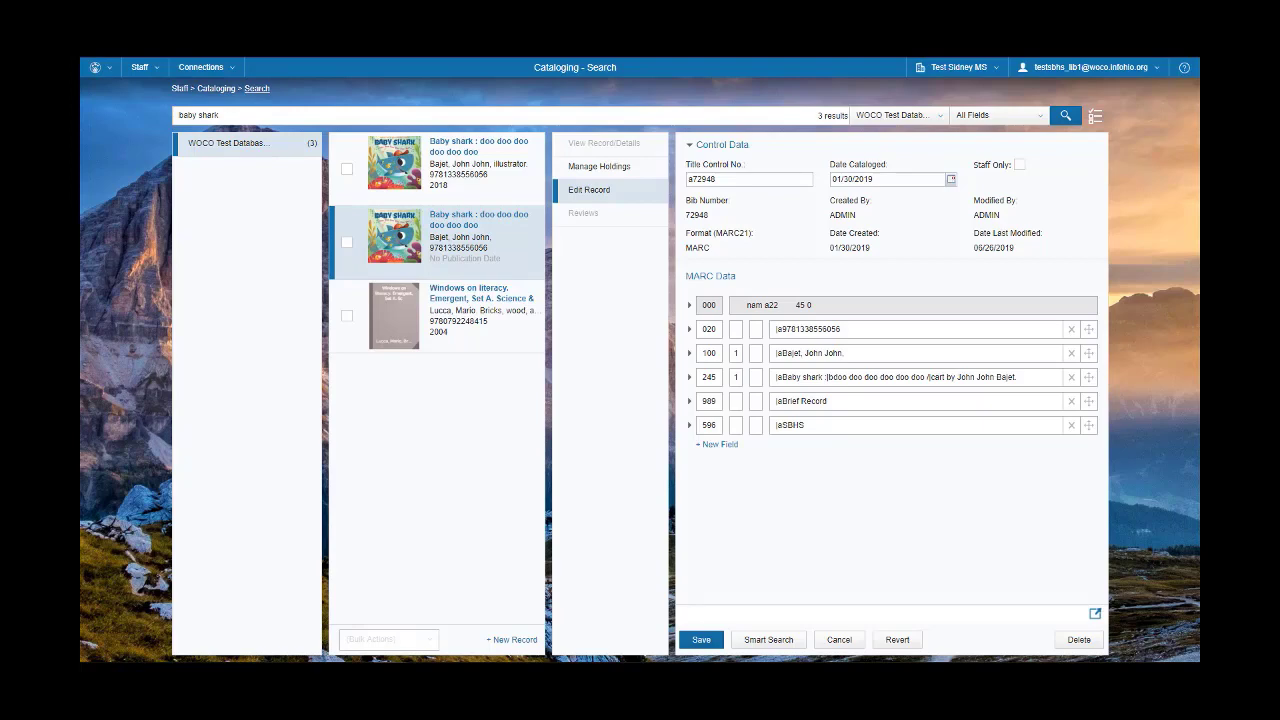
left_click(690, 150)
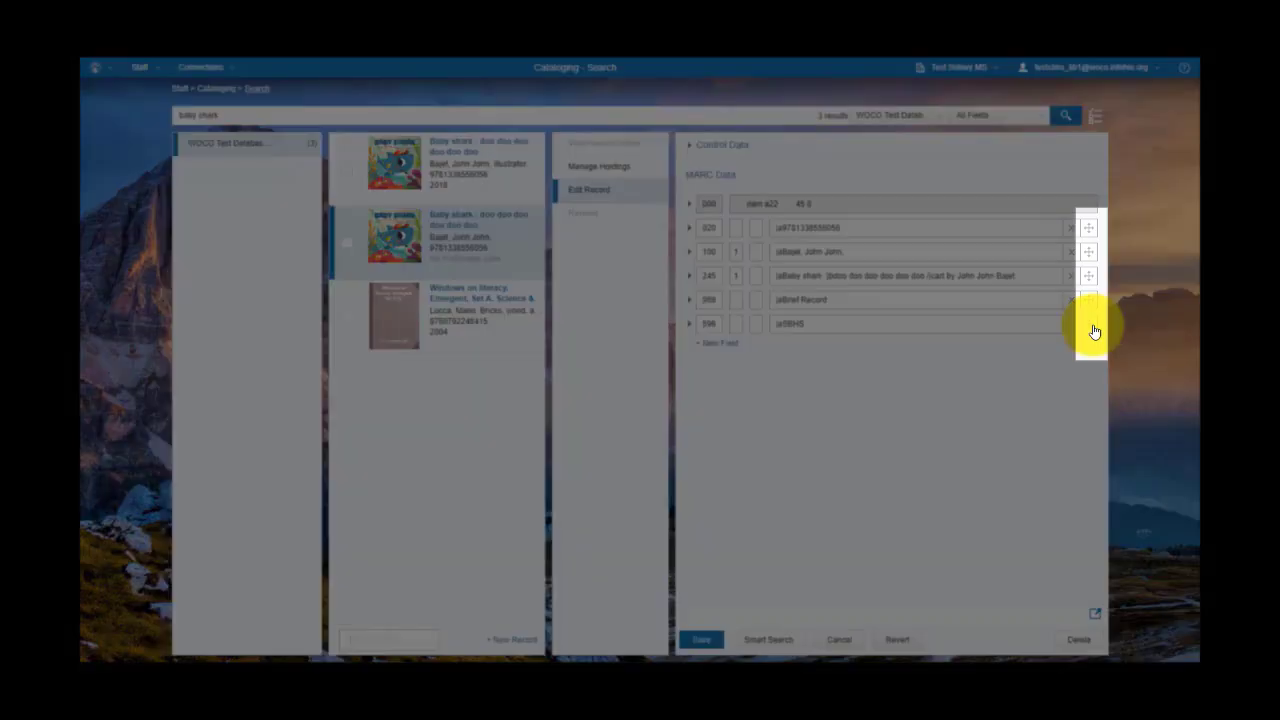
Drag the 596 field up to sit right after 245, above 989 Brief Record.
left_click_drag(1094, 331, 1098, 310)
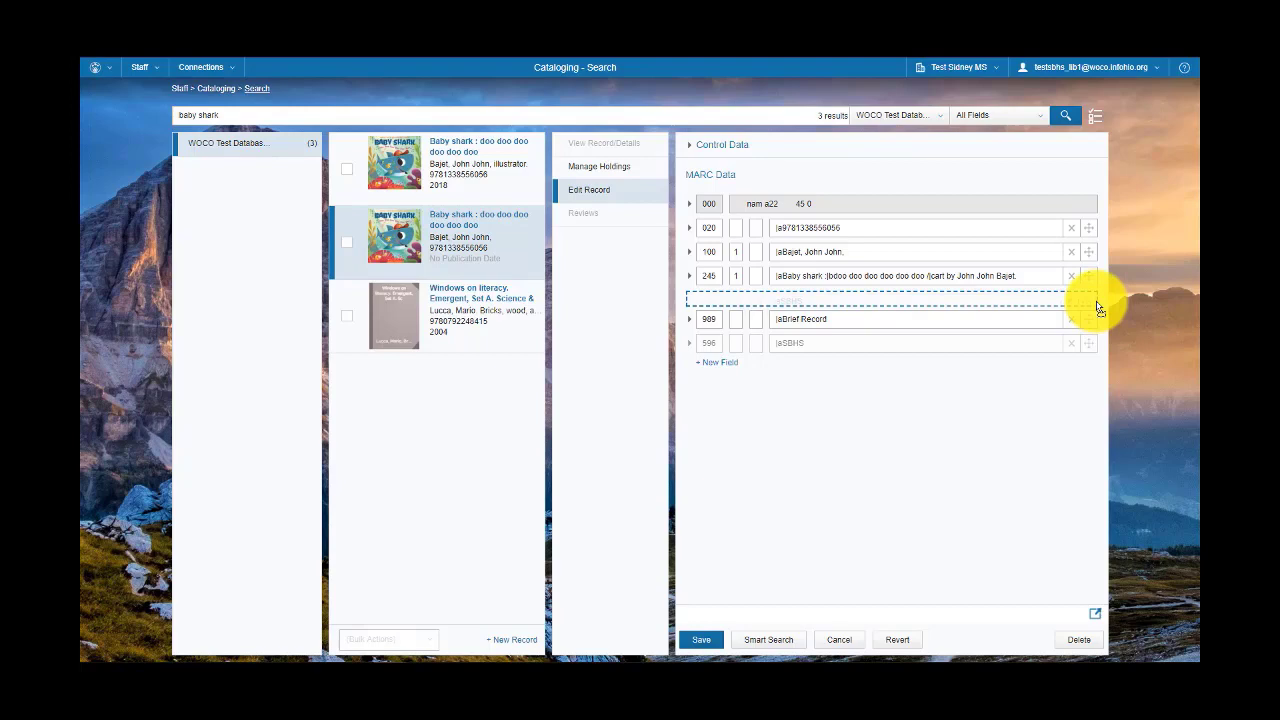
left_click_drag(1098, 310, 1098, 310)
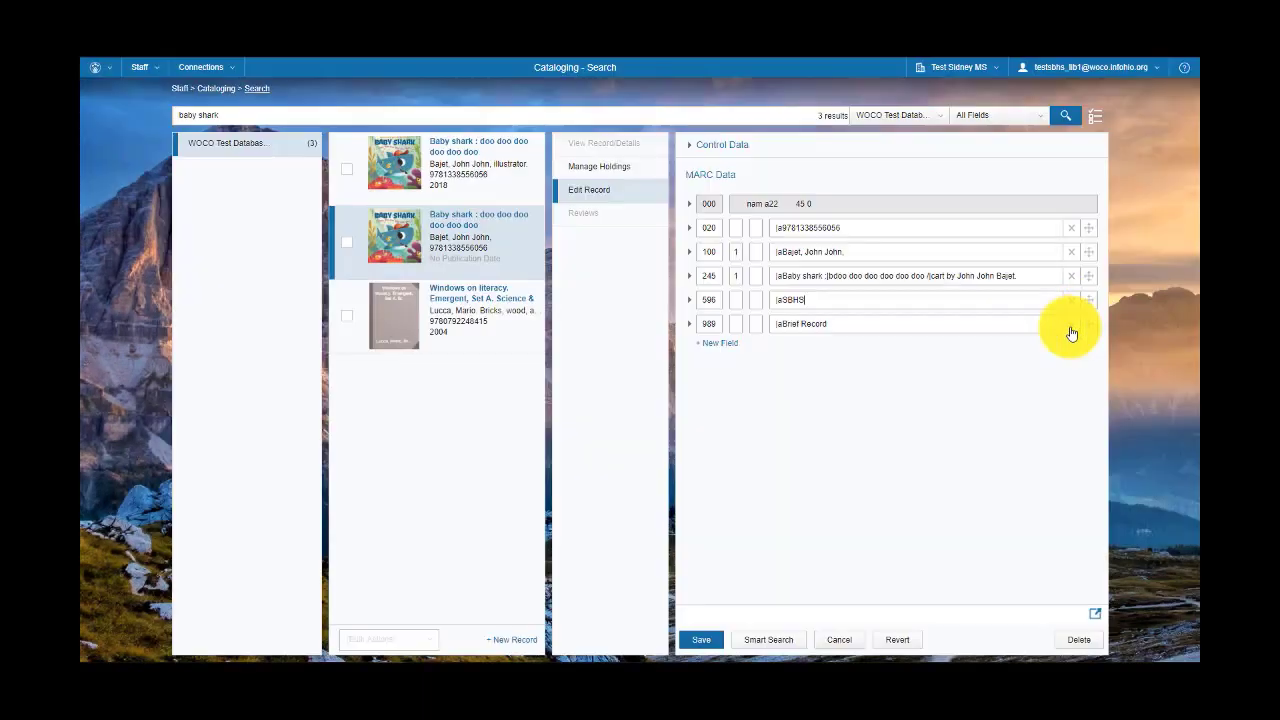
Remove the 989 Brief Record field and expand the 245 title into its subfields.
left_click(1071, 325)
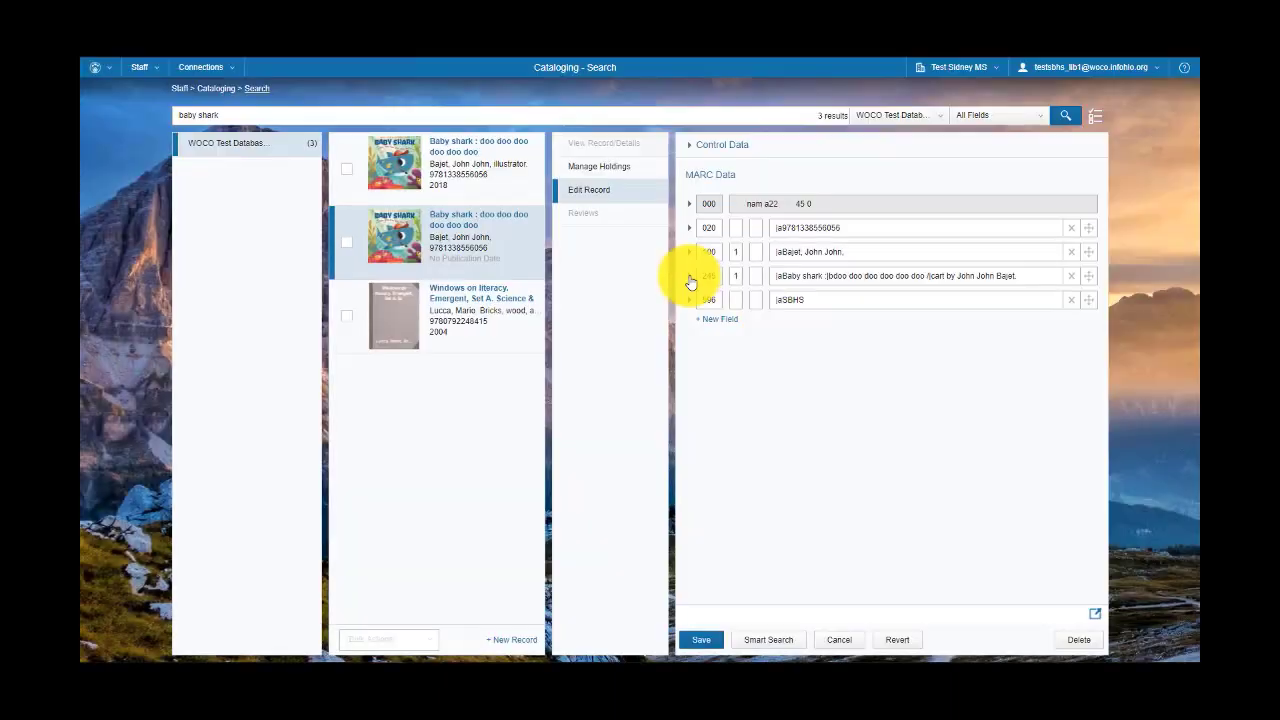
left_click(689, 277)
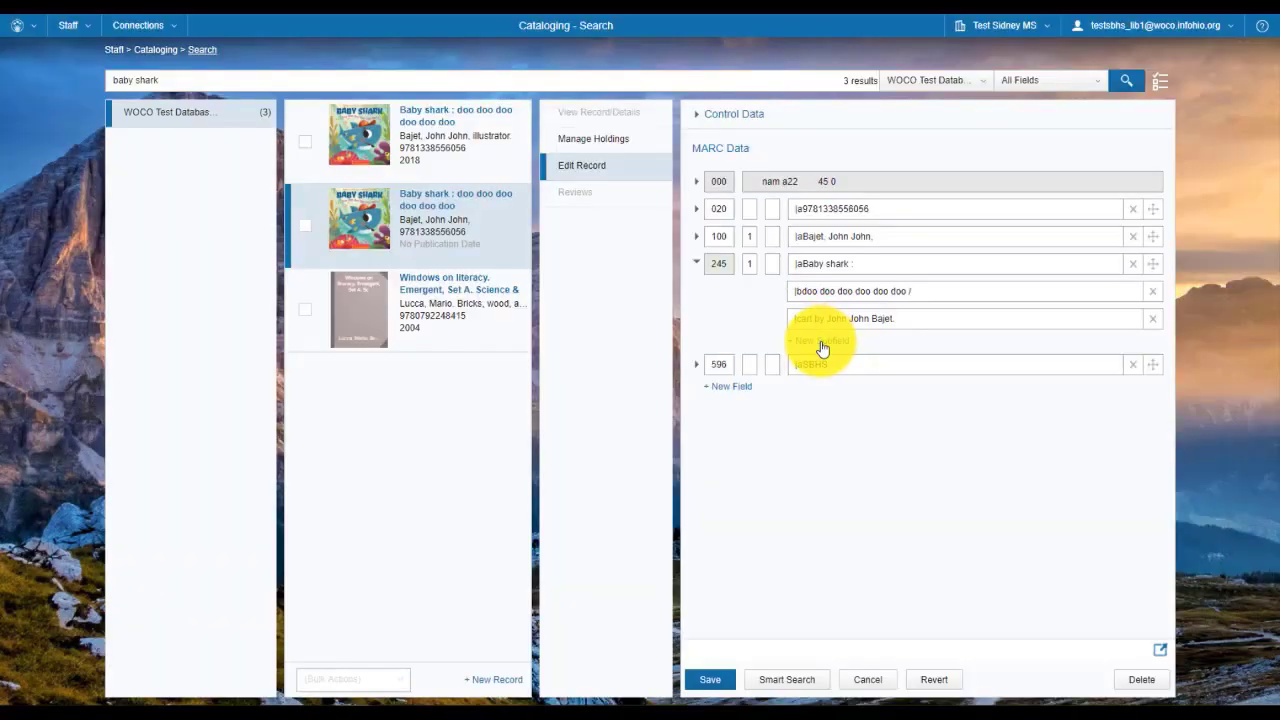
left_click(819, 340)
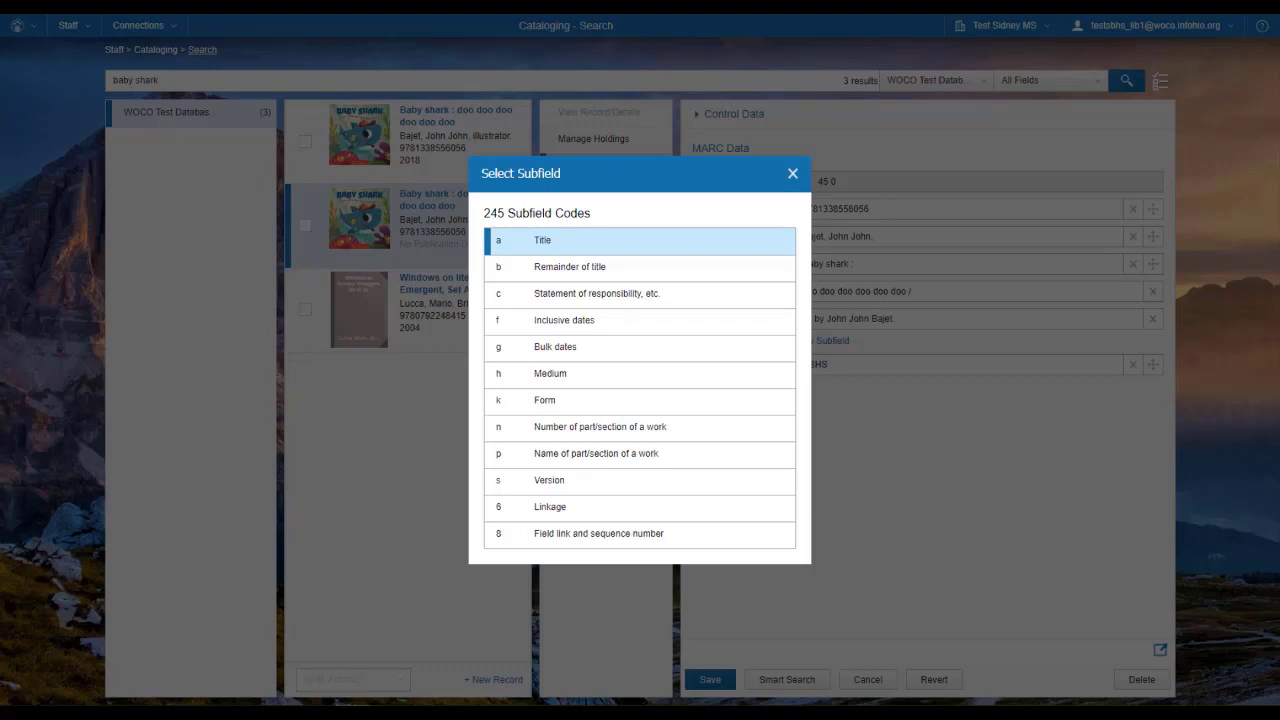
left_click(792, 179)
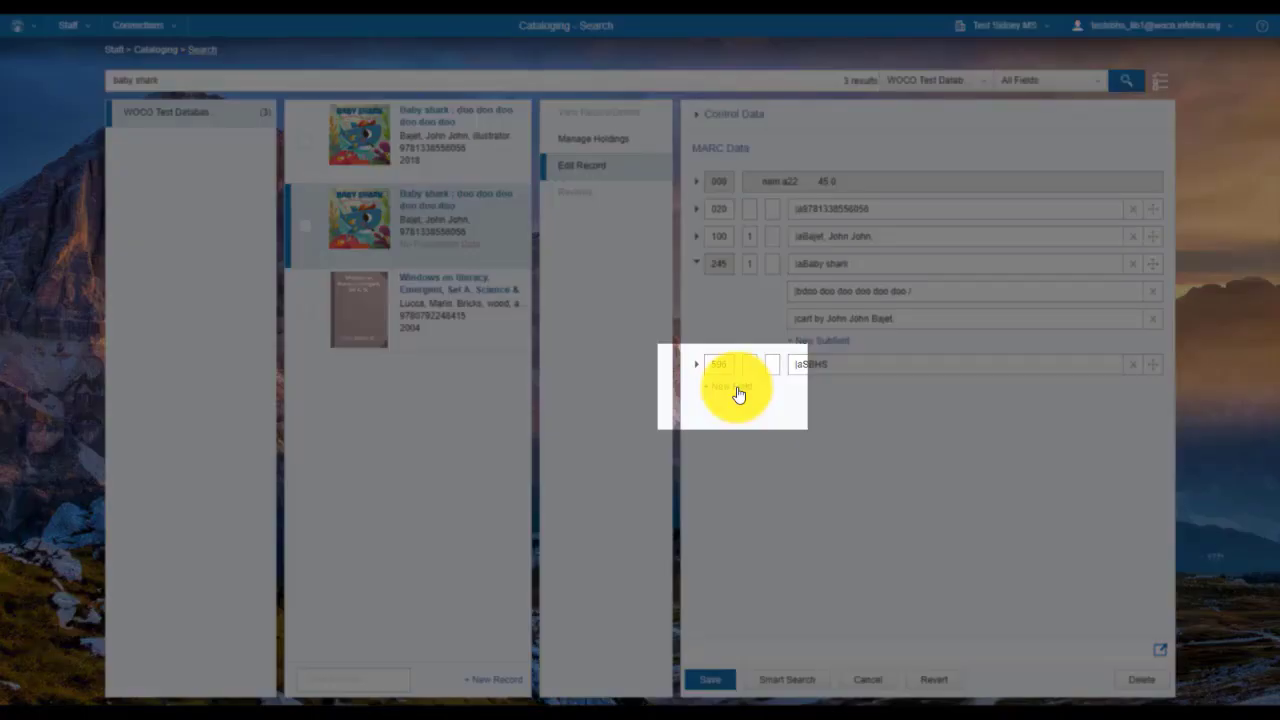
Insert a new 650 Subject added entry--topical term field between 245 and 596.
left_click(737, 392)
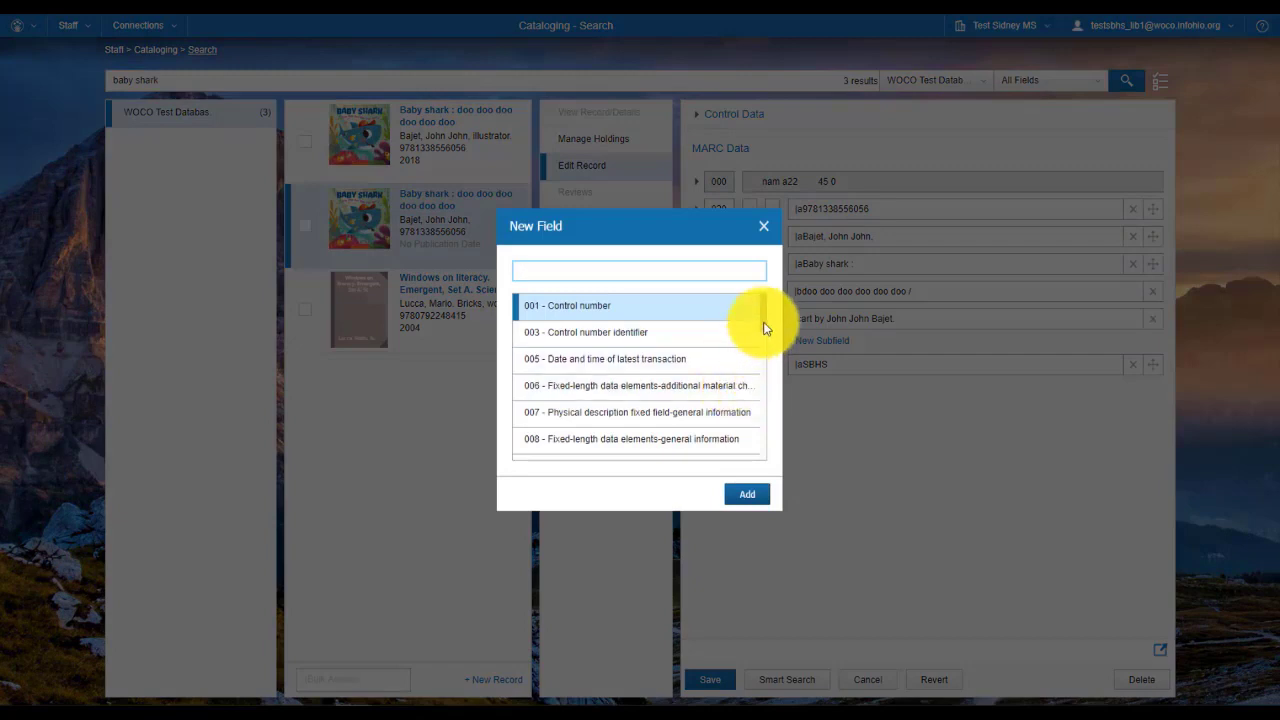
left_click_drag(766, 322, 773, 424)
scroll(766, 423, "up", 1)
scroll(700, 357, "up", 1)
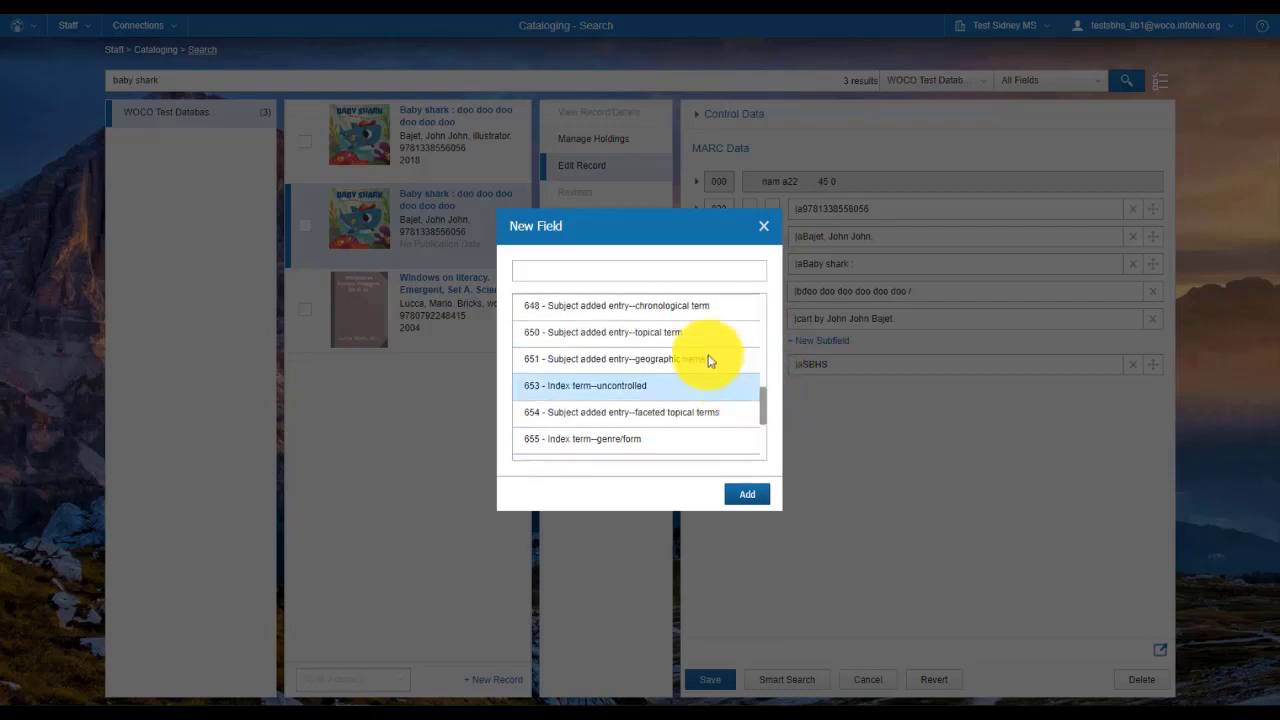
left_click(697, 346)
left_click(747, 494)
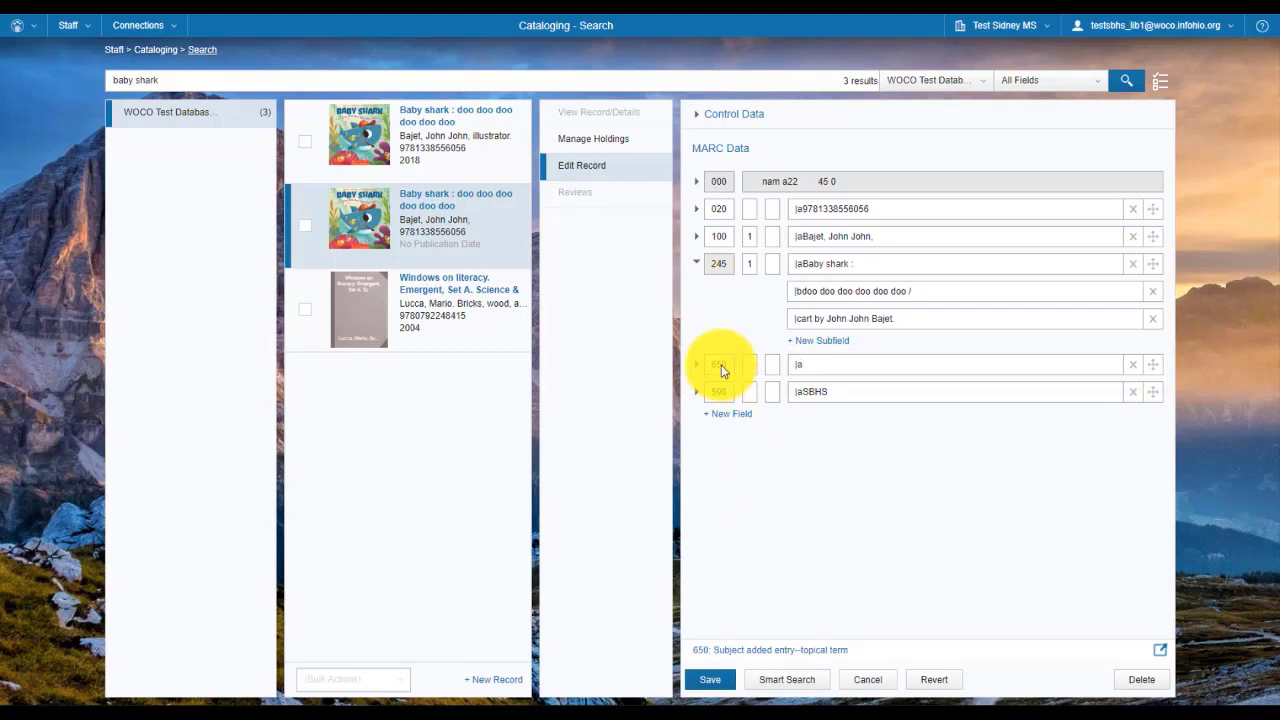
left_click(1160, 652)
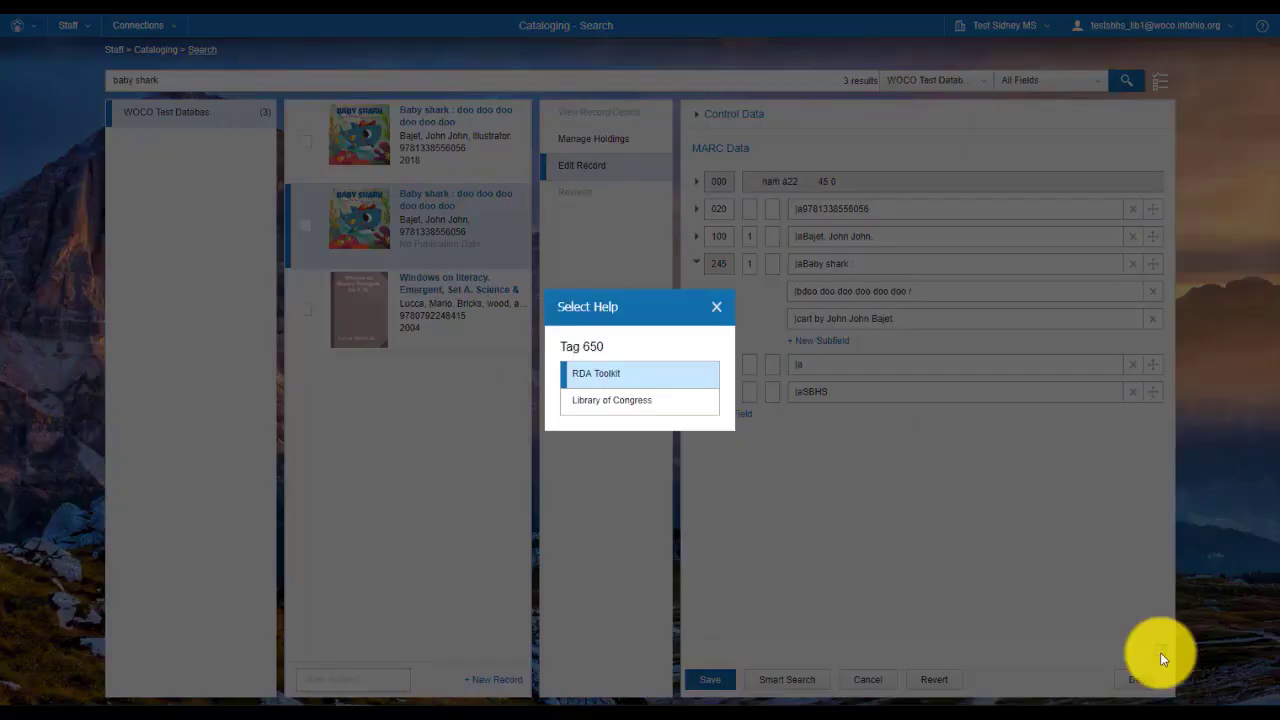
left_click(688, 396)
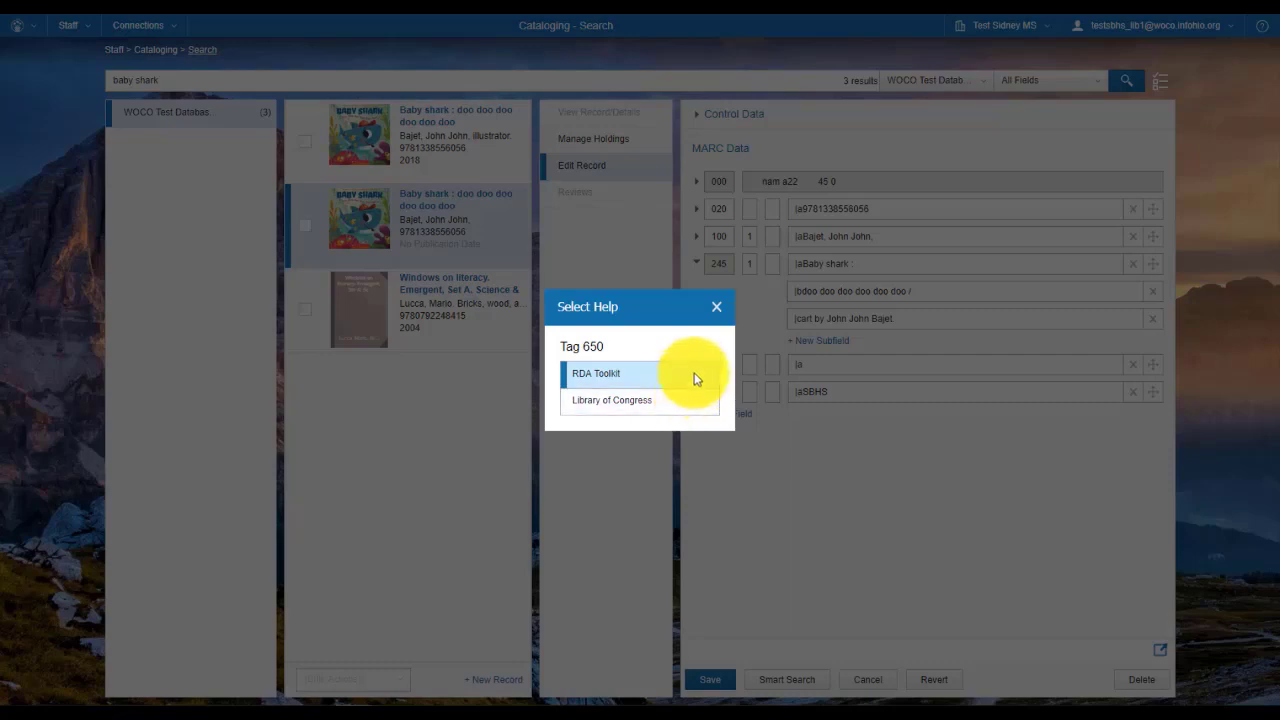
left_click(716, 310)
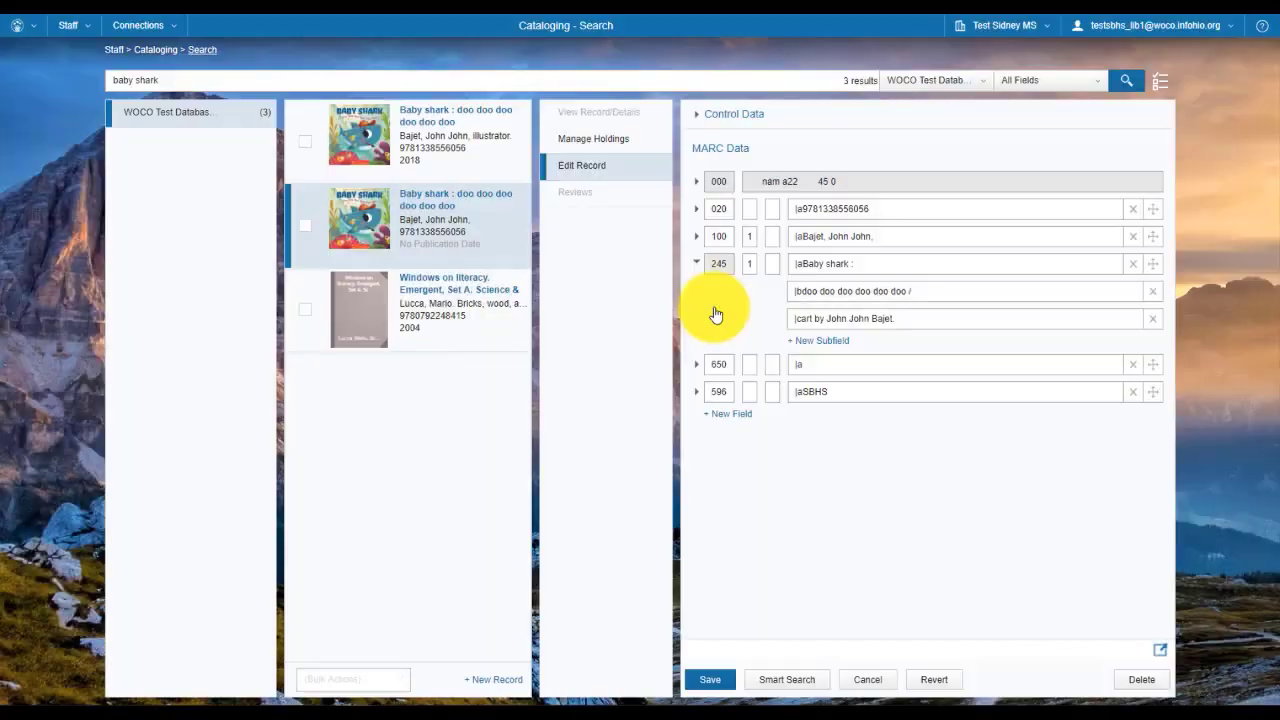
Revert the Baby Shark record to its original fields, restoring 989 Brief Record.
left_click(932, 684)
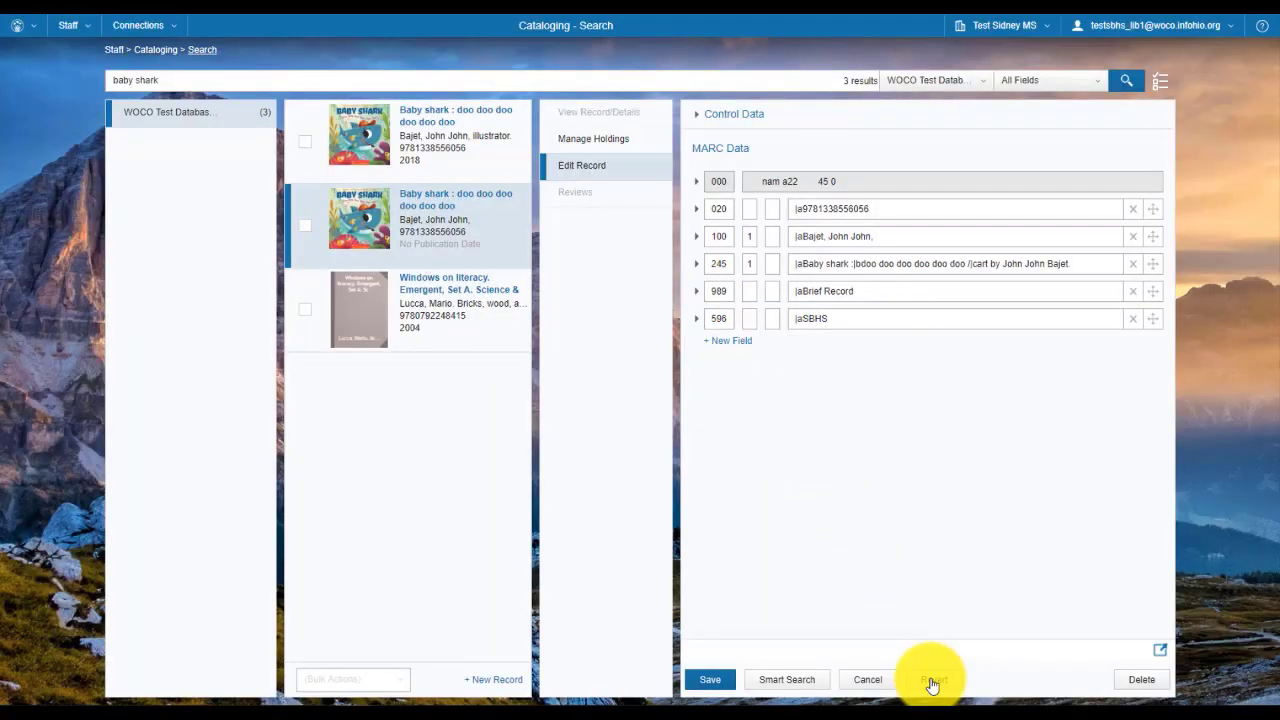